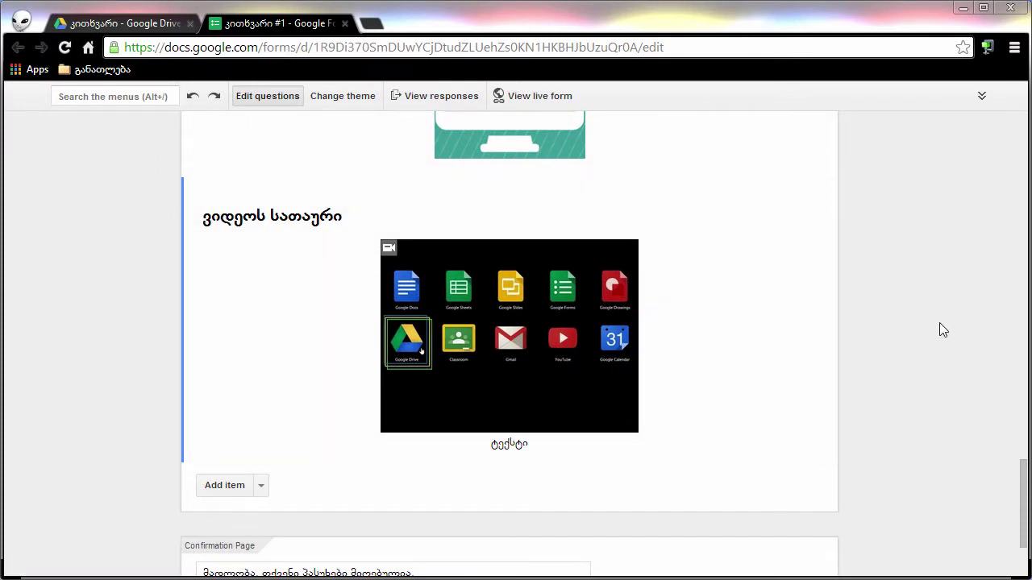
# - Expand the form's hidden header and open the Send form settings
pyautogui.click(981, 96)
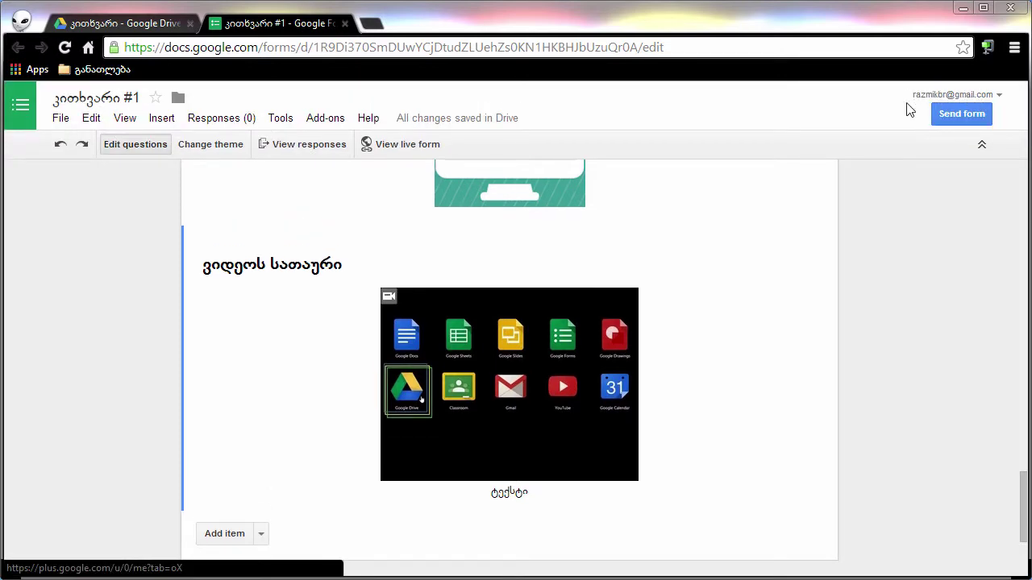
pyautogui.click(954, 117)
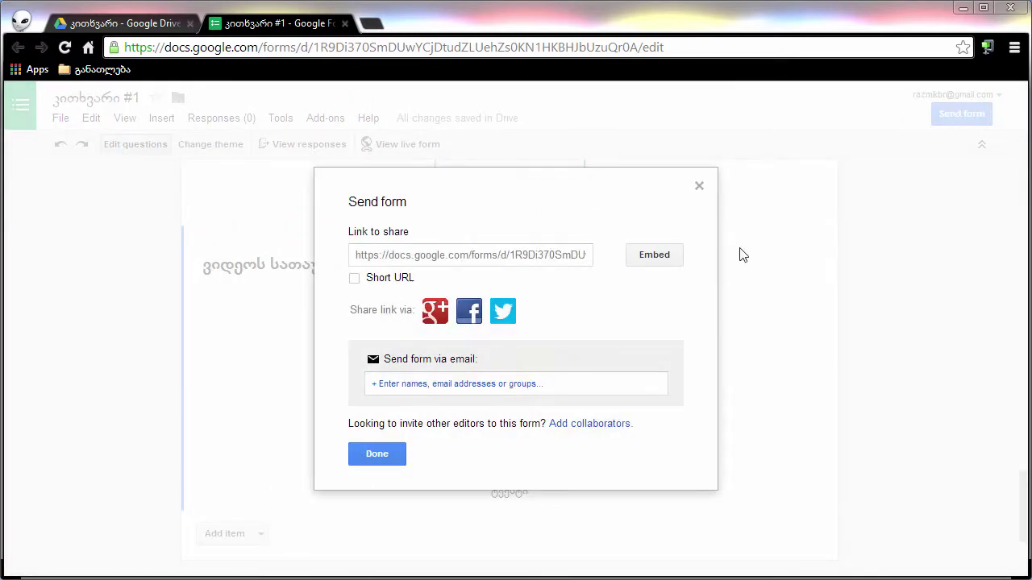
pyautogui.click(698, 184)
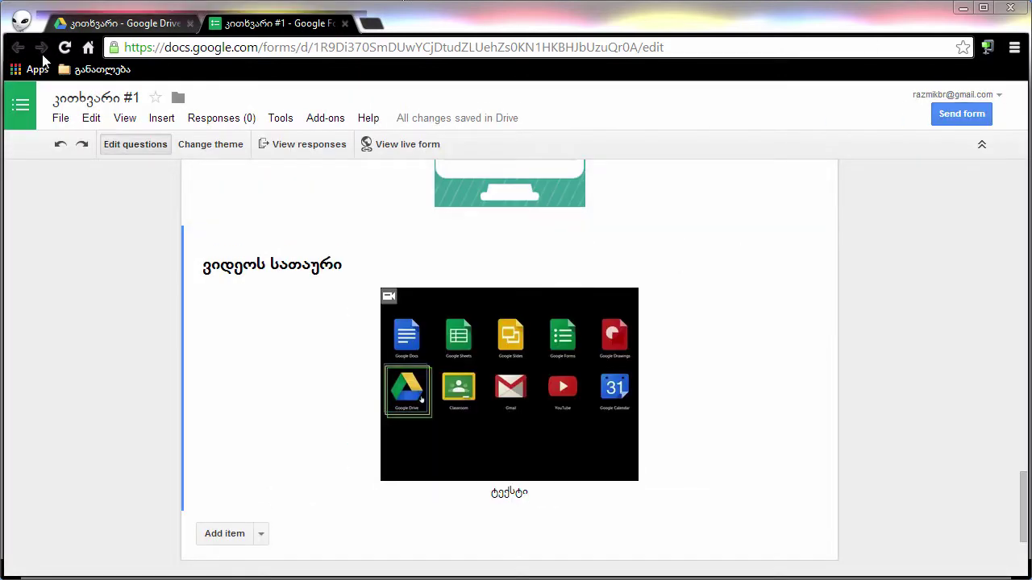
pyautogui.click(55, 119)
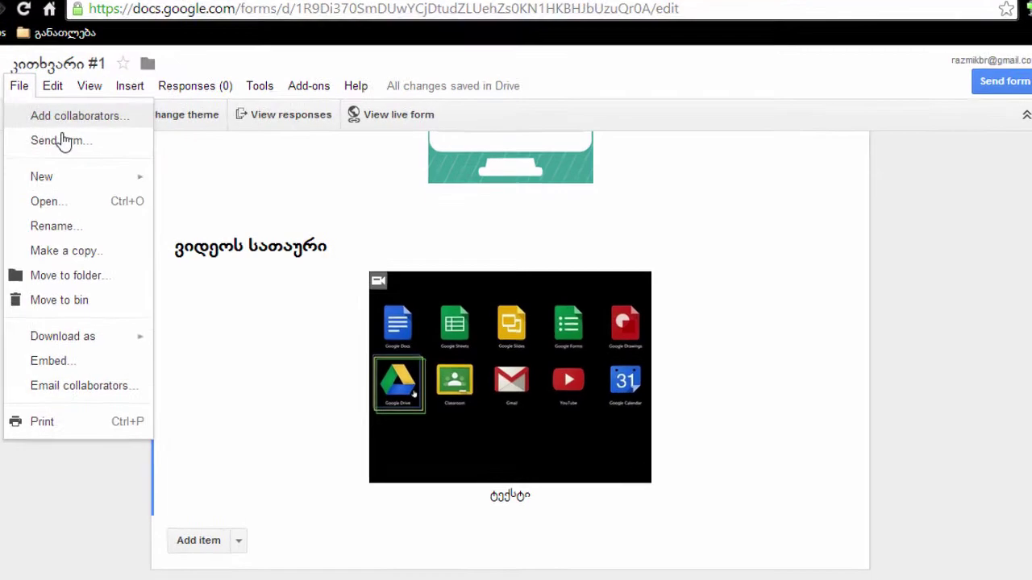
pyautogui.click(88, 168)
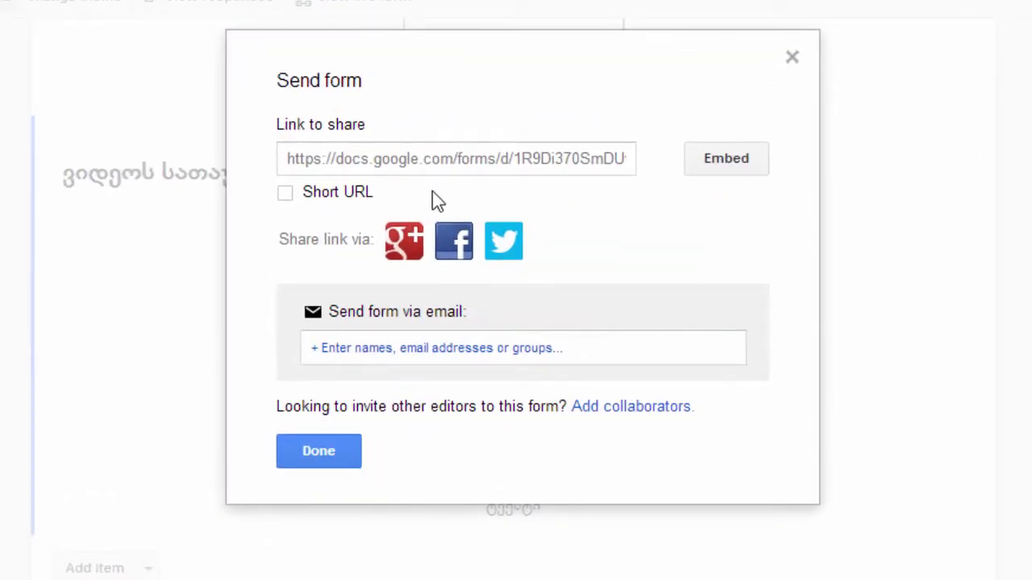
# - Switch the form's share link to the short URL and select the link text
pyautogui.click(465, 161)
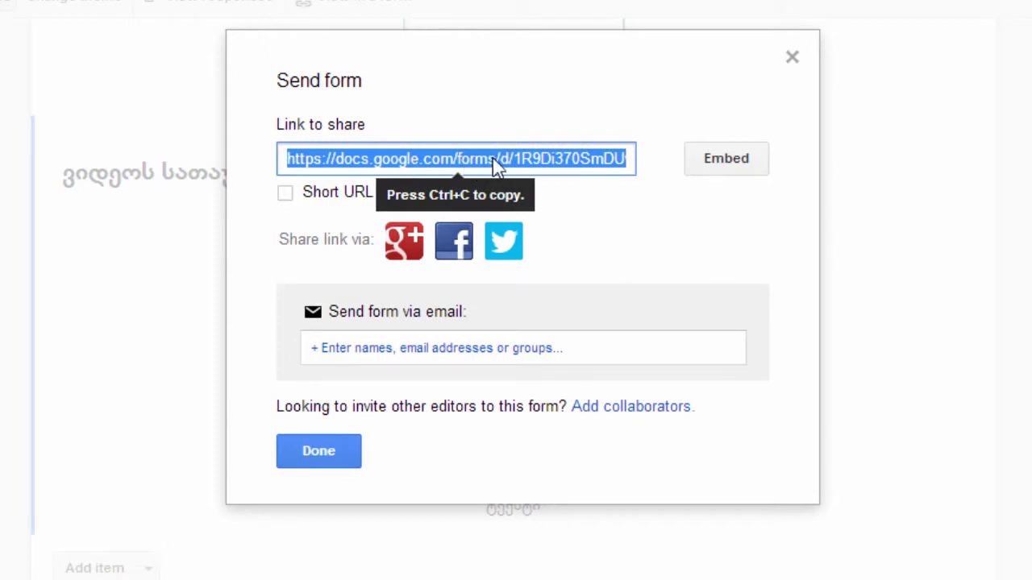
pyautogui.click(335, 212)
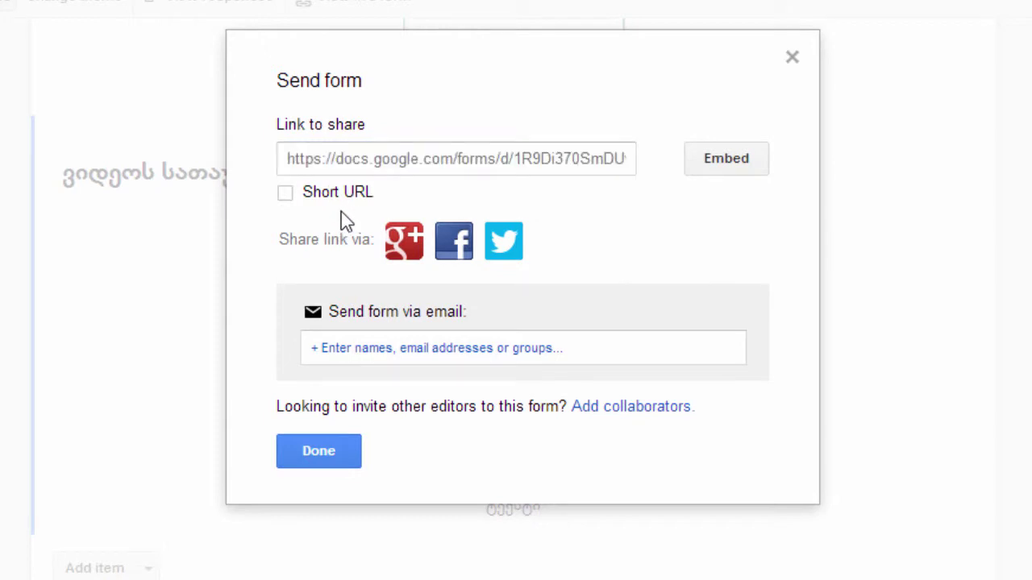
pyautogui.click(283, 196)
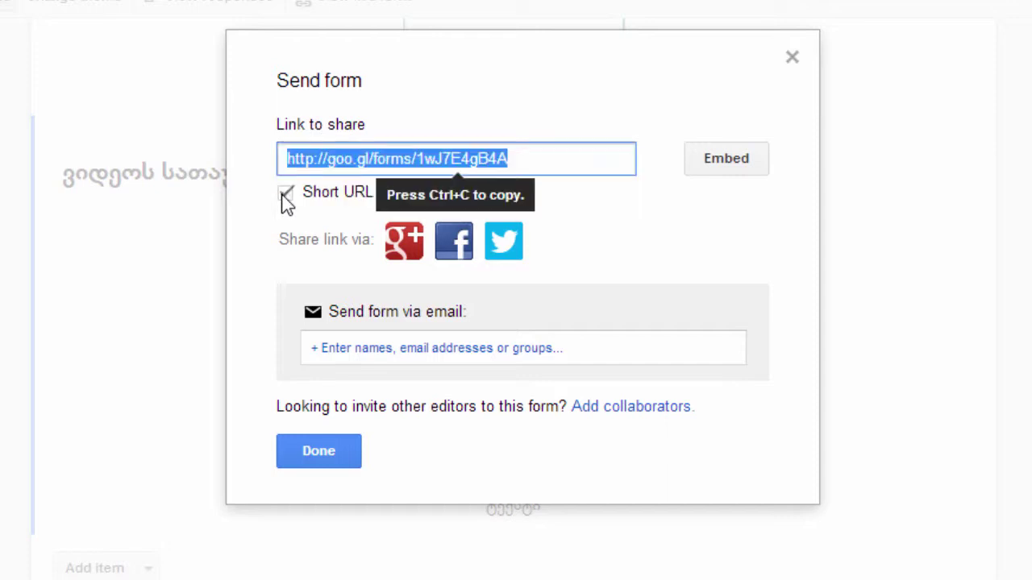
pyautogui.click(392, 212)
pyautogui.click(520, 172)
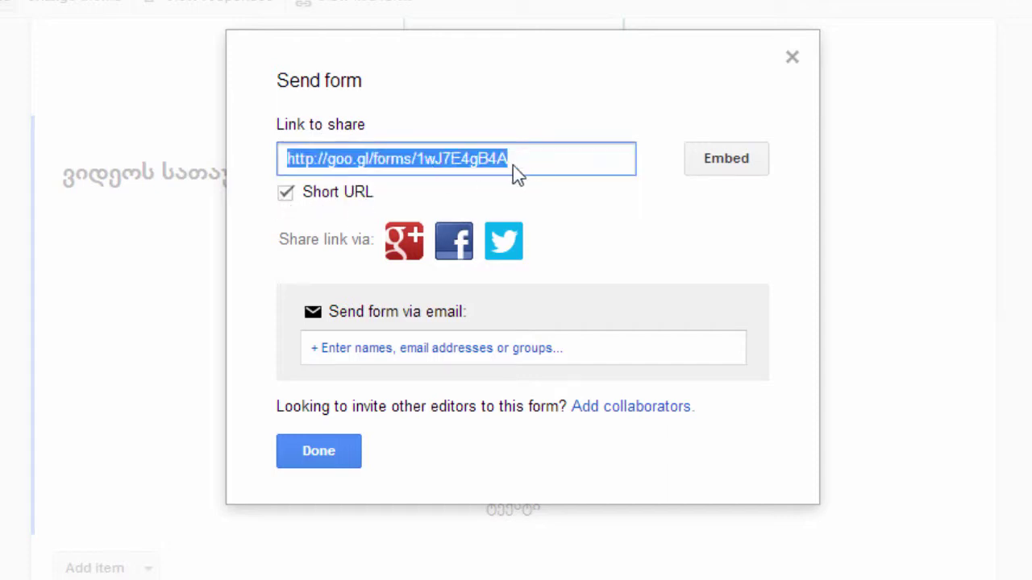
pyautogui.moveTo(544, 171); pyautogui.dragTo(287, 166)
pyautogui.click(540, 200)
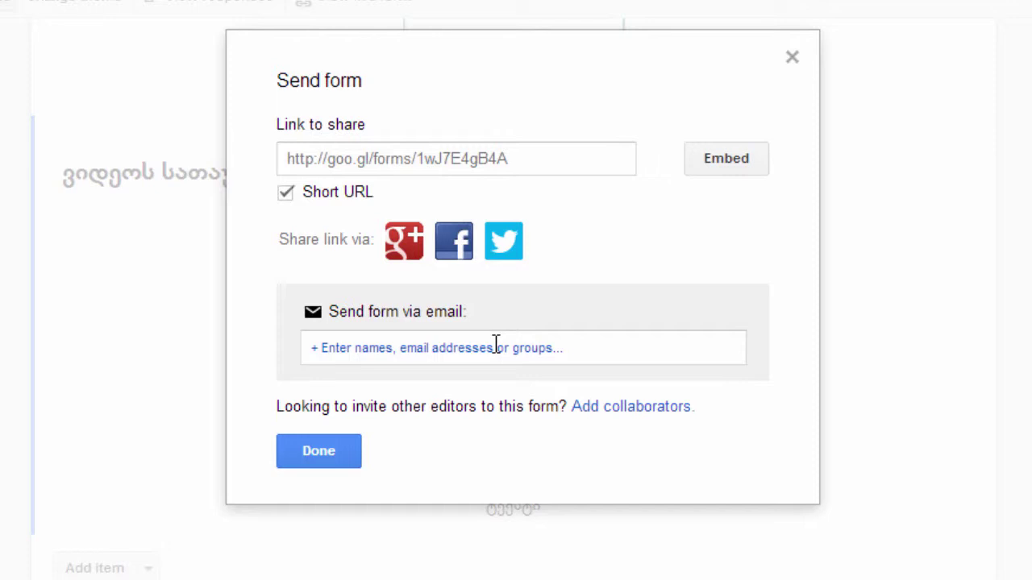
# - Enter the recipient's email address, exclude the form from the email and request a copy to oneself
pyautogui.click(496, 345)
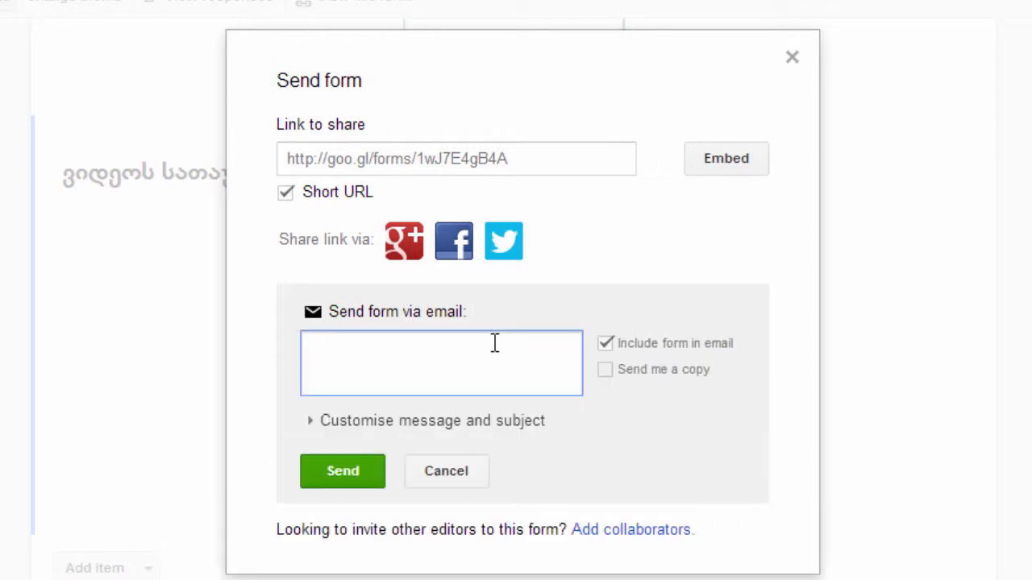
pyautogui.write('ba')
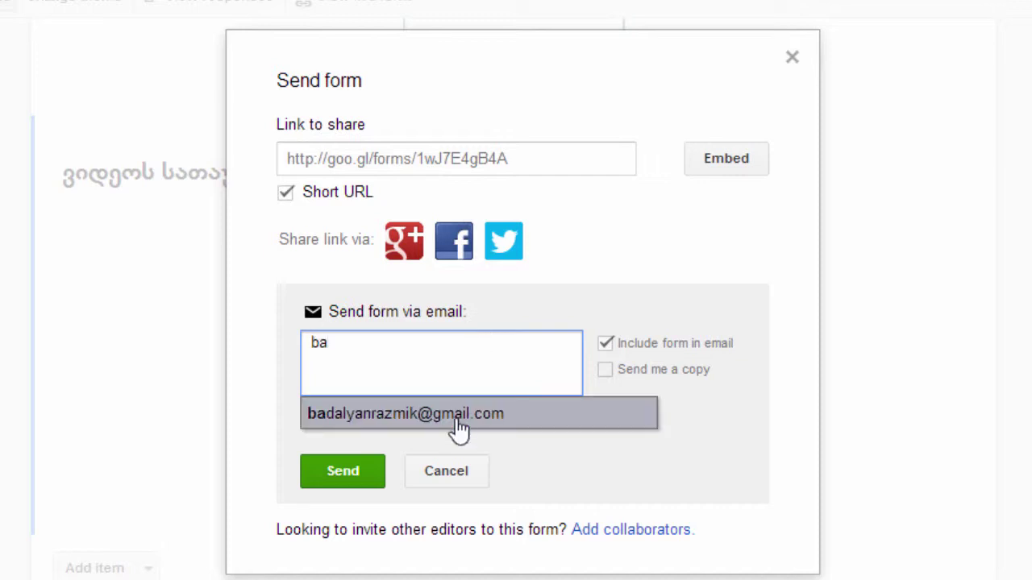
pyautogui.click(459, 419)
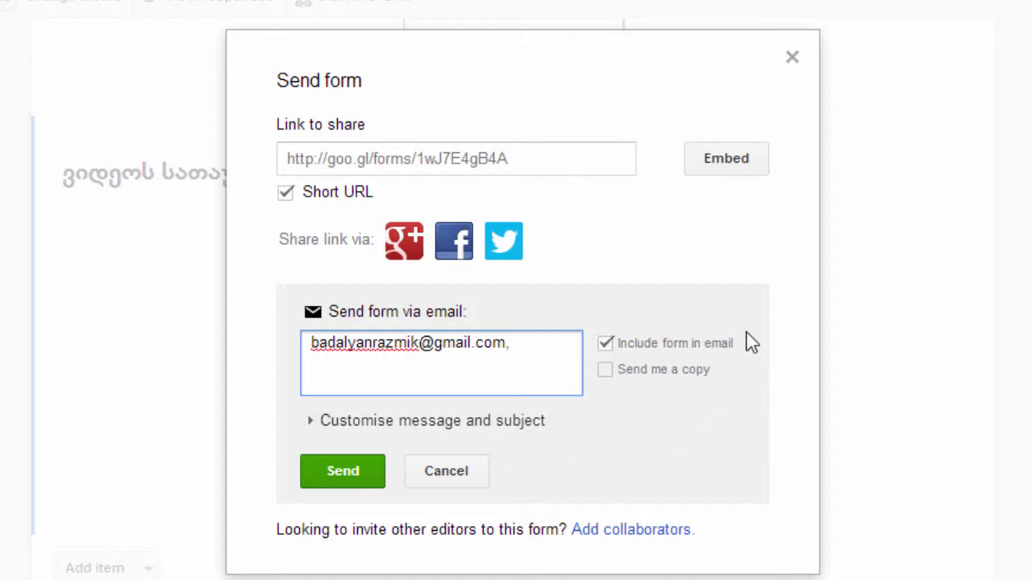
pyautogui.click(606, 347)
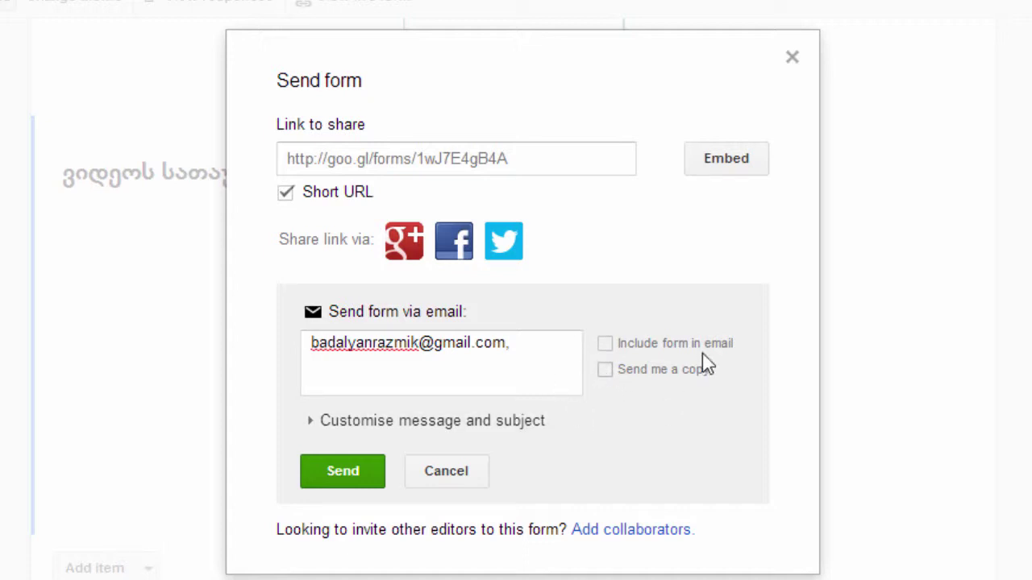
pyautogui.click(606, 371)
# - Customise the form's email with the custom message "ტექსტი", keeping the subject "კითხვარი #1"
pyautogui.click(411, 430)
pyautogui.click(504, 459)
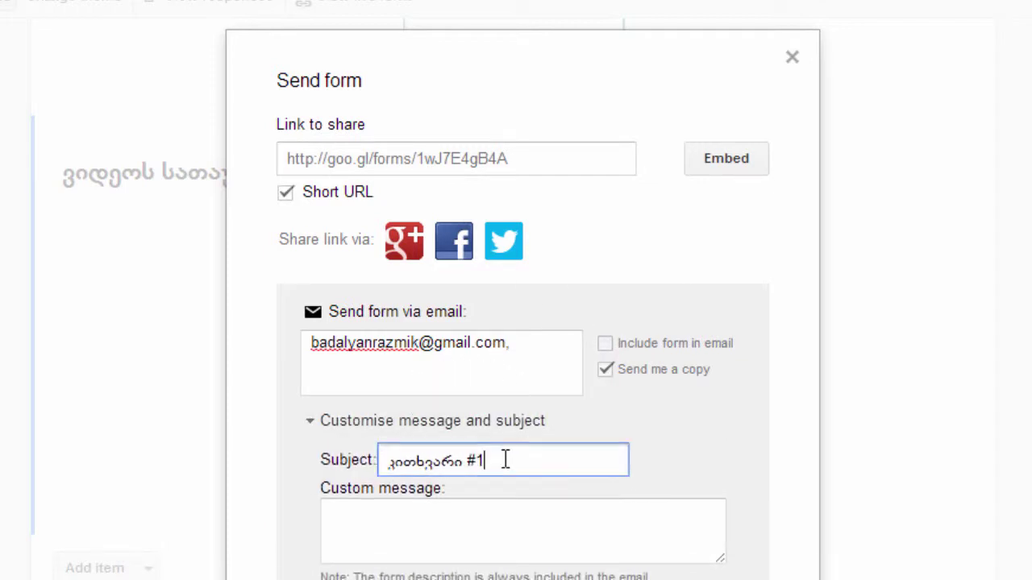
pyautogui.moveTo(501, 460); pyautogui.dragTo(381, 461)
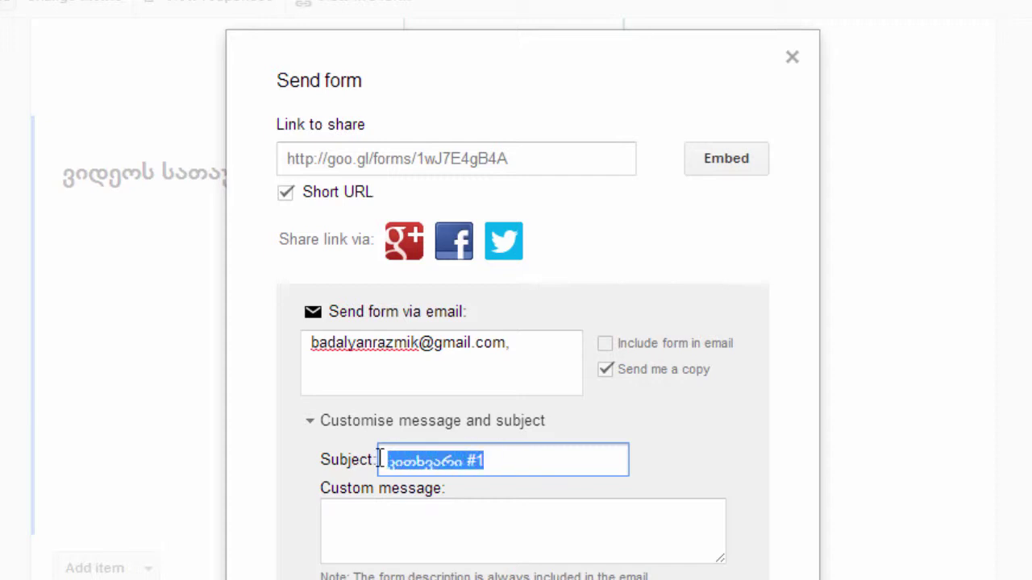
pyautogui.click(392, 509)
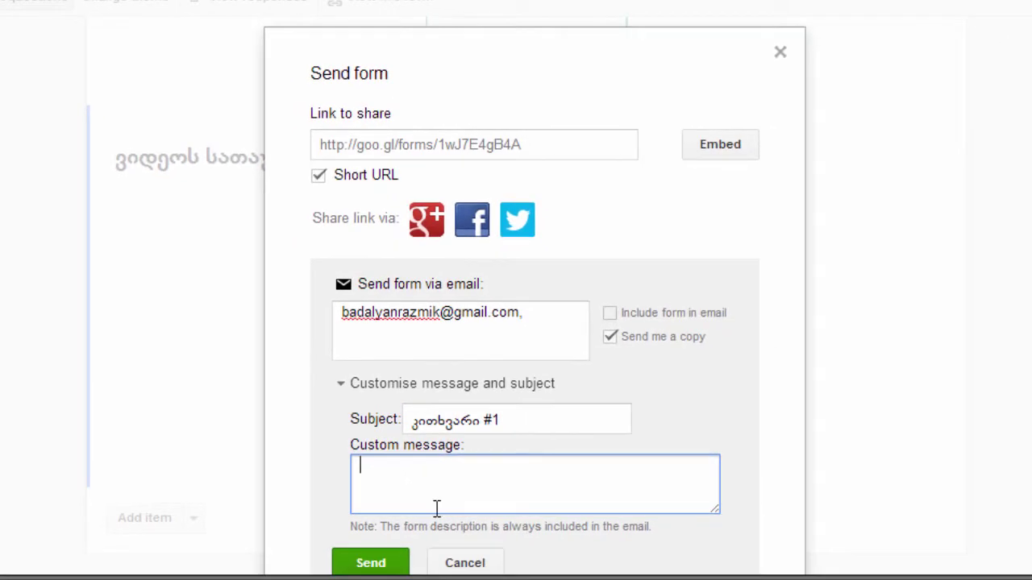
pyautogui.write('ტექსტი')
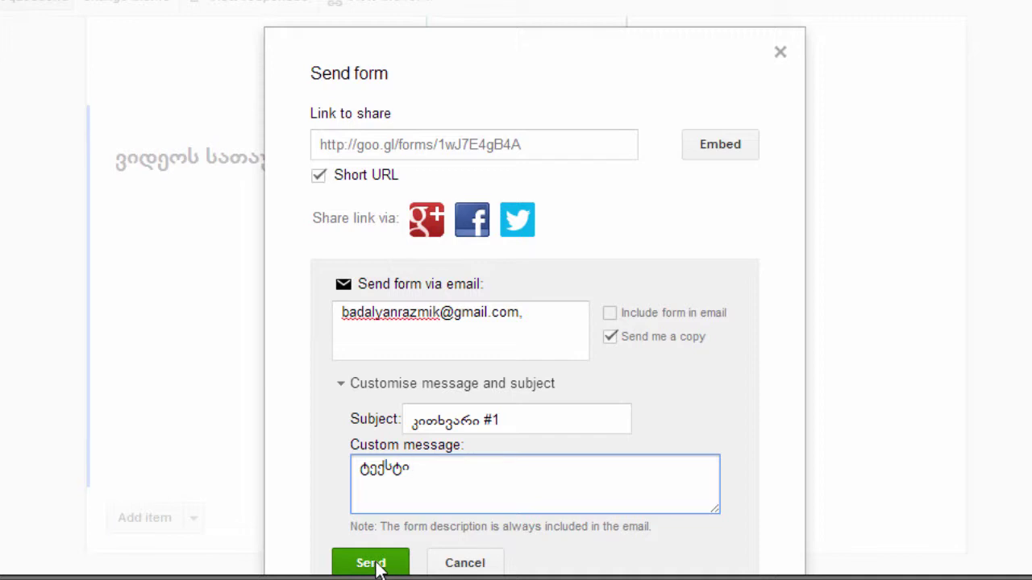
# - View the form's HTML embed code with its custom width and height settings, and close the embed options
pyautogui.click(613, 145)
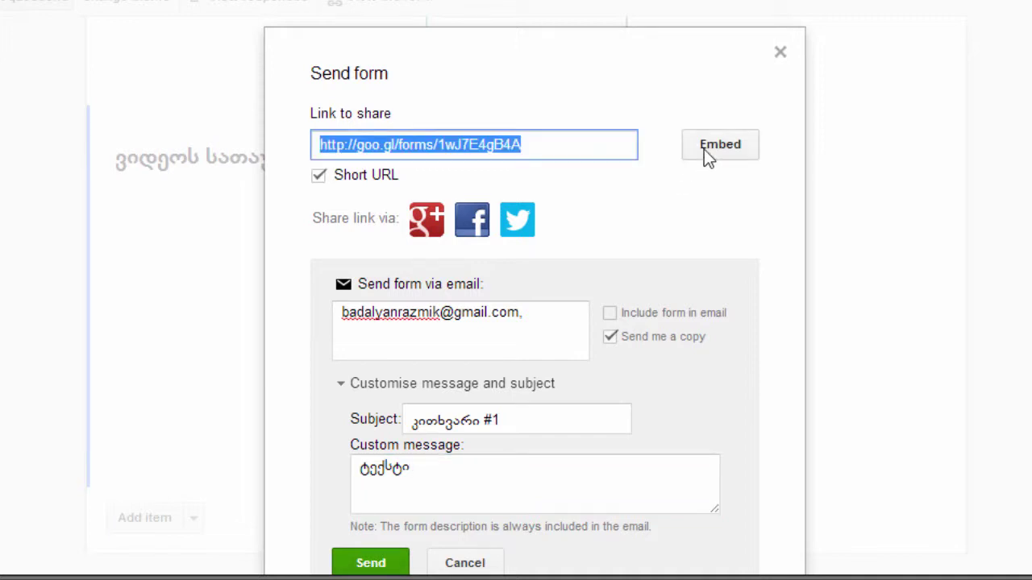
pyautogui.click(704, 149)
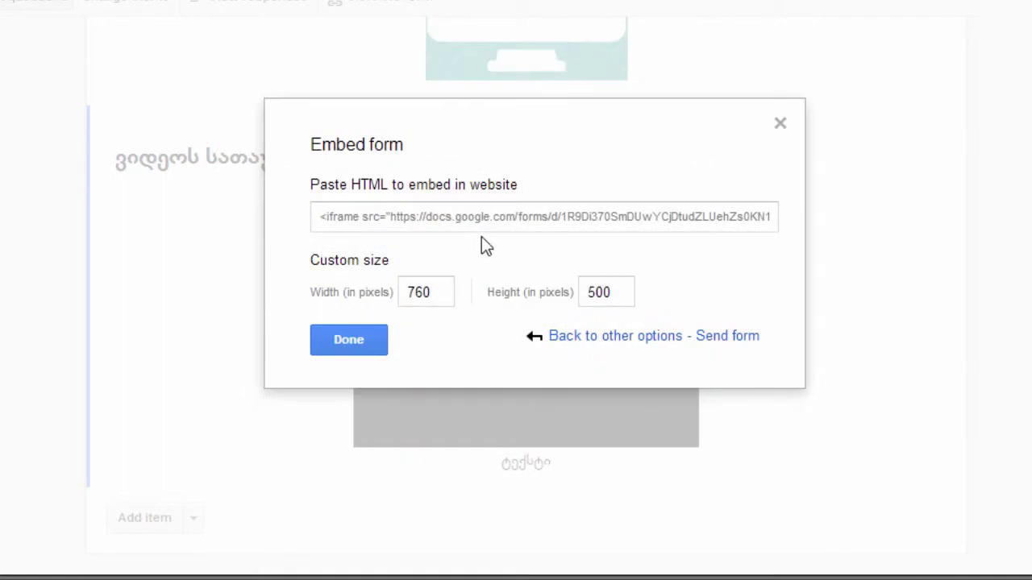
pyautogui.click(526, 223)
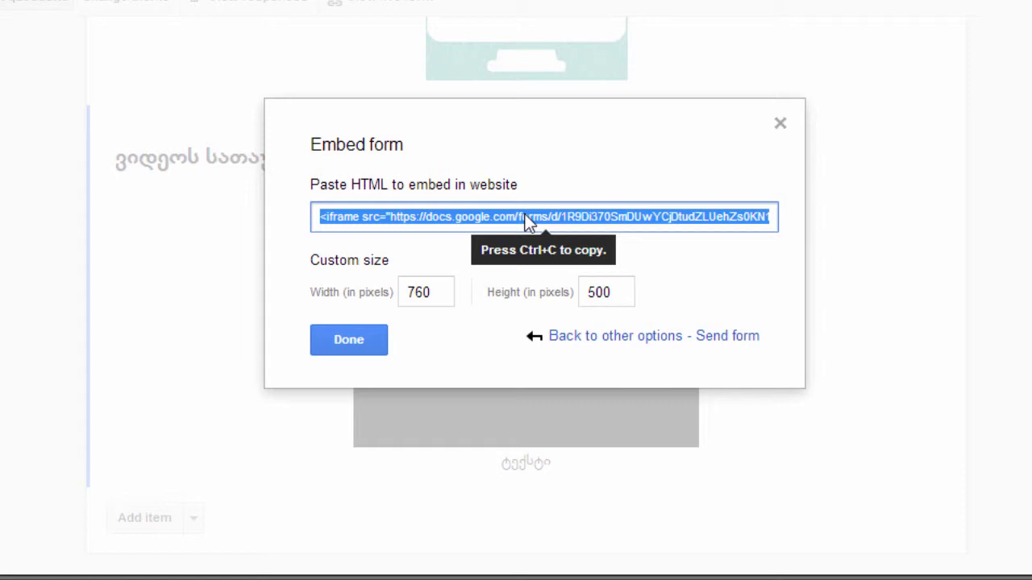
pyautogui.moveTo(435, 300); pyautogui.dragTo(404, 298)
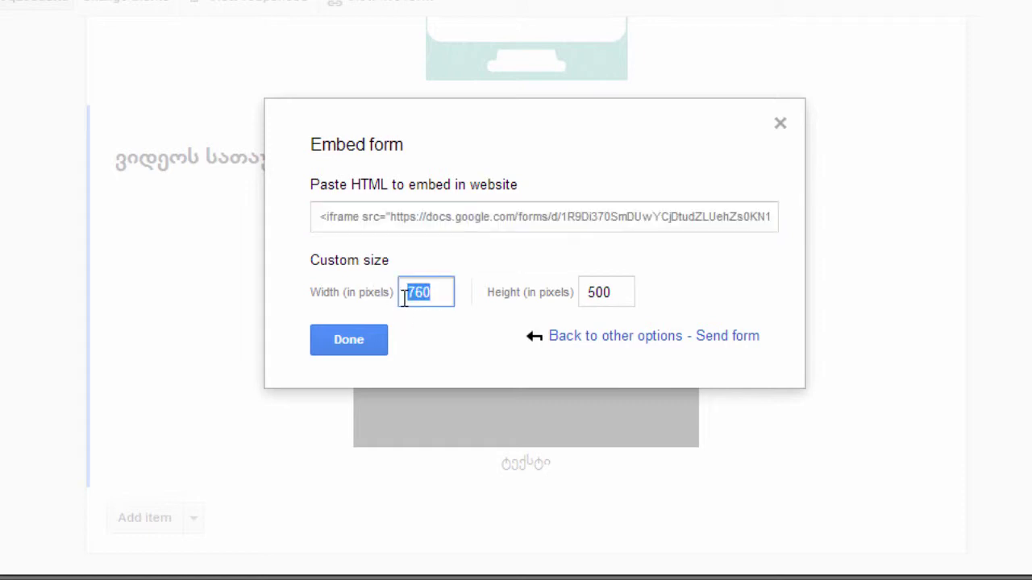
pyautogui.moveTo(609, 296); pyautogui.dragTo(583, 295)
pyautogui.click(350, 344)
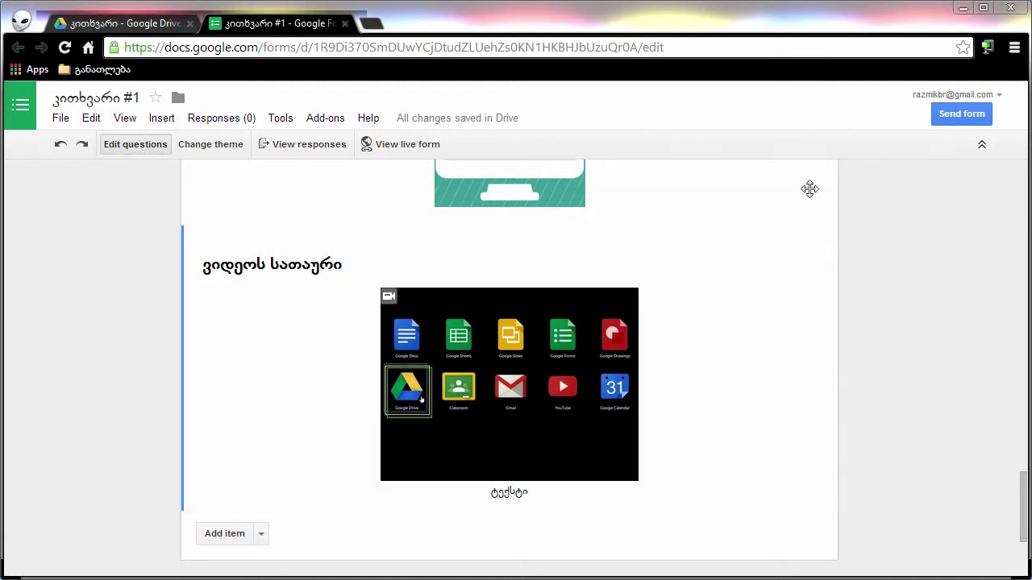
# - Open the form's collaborator sharing settings and review the access level and the owner entry
pyautogui.click(61, 121)
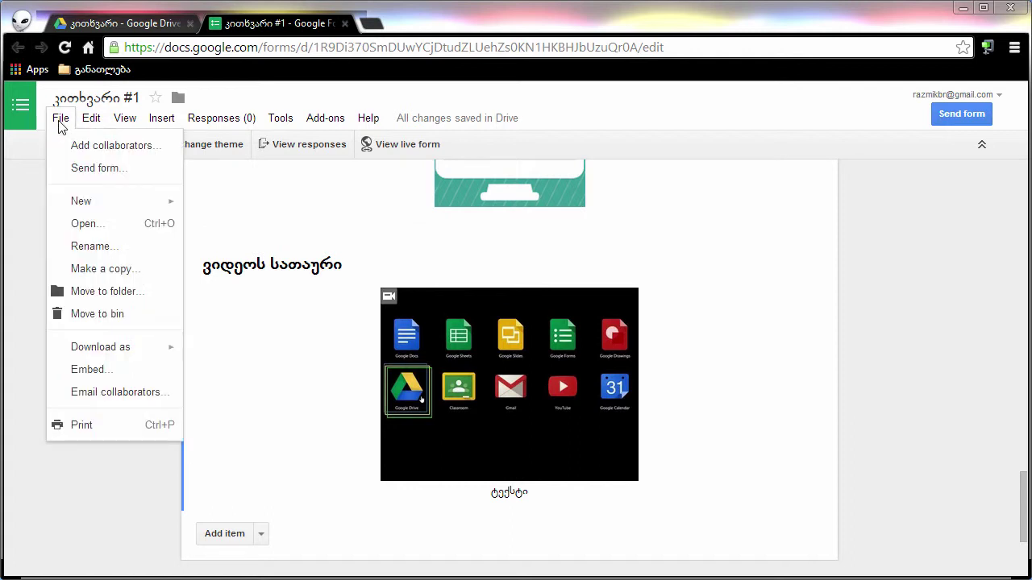
pyautogui.click(102, 153)
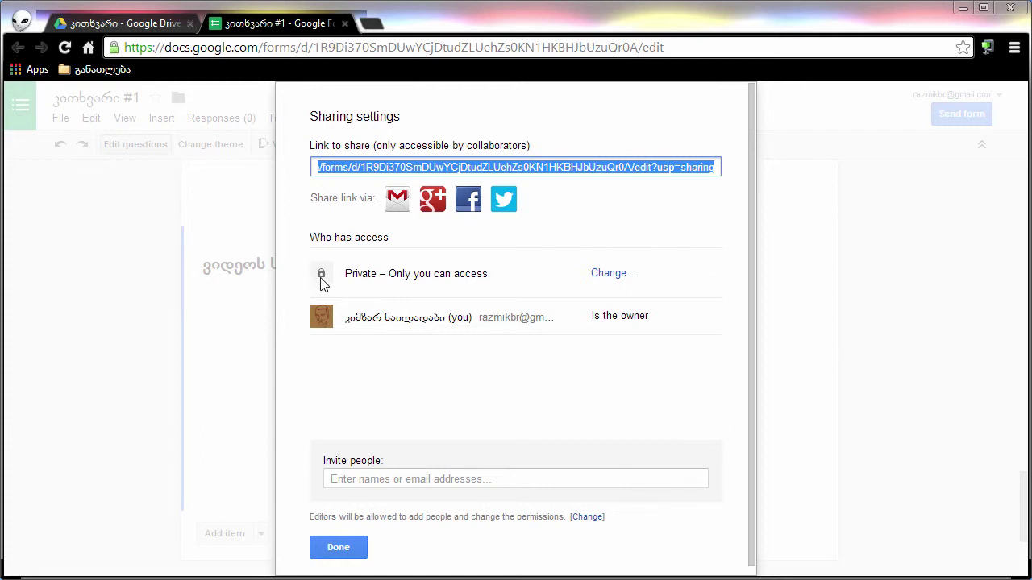
pyautogui.moveTo(345, 275); pyautogui.dragTo(508, 275)
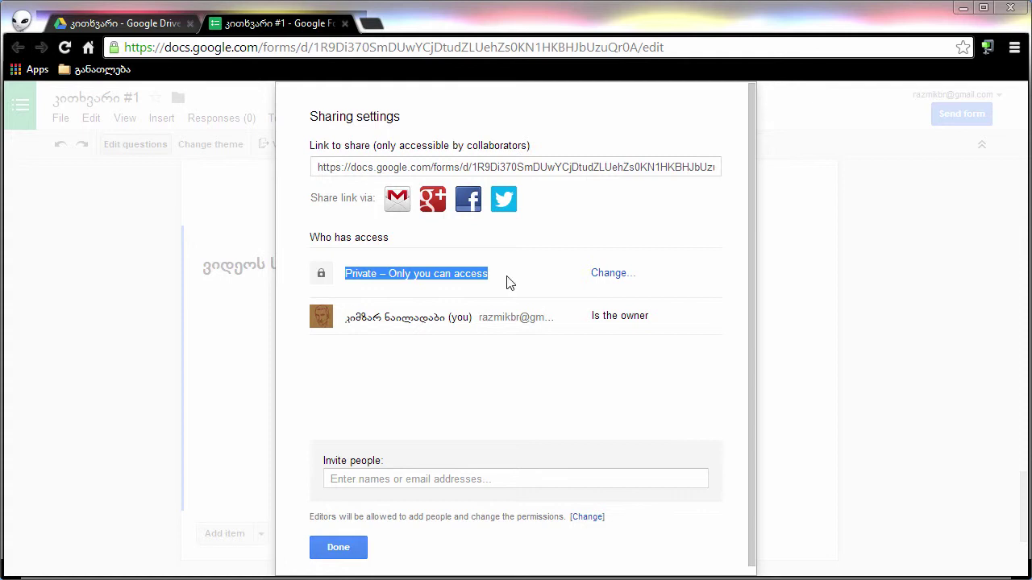
pyautogui.moveTo(347, 318); pyautogui.dragTo(560, 320)
pyautogui.click(591, 340)
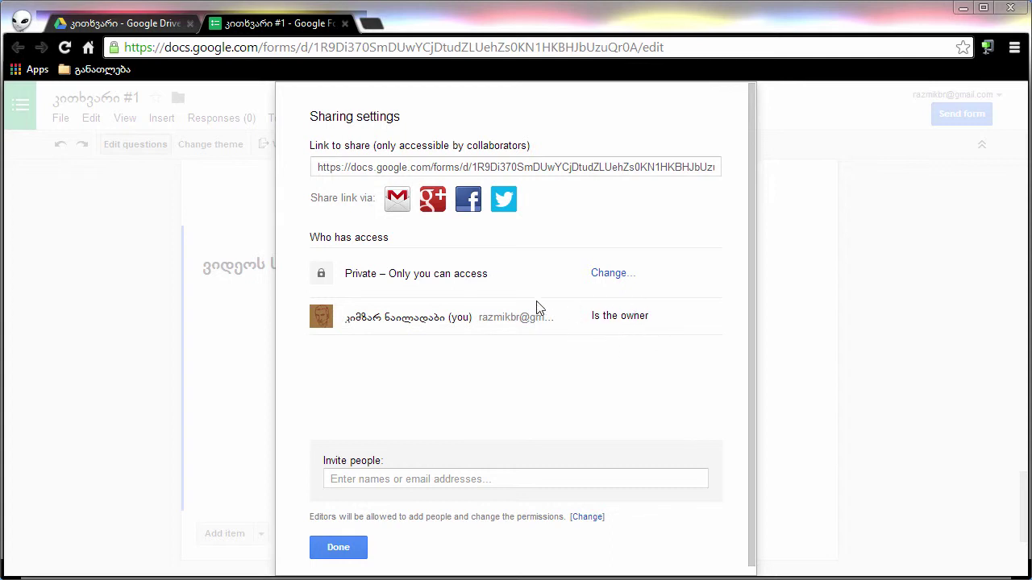
# - Try the Anyone with the link and Public on the web options, and save link sharing as Specific people
pyautogui.click(616, 277)
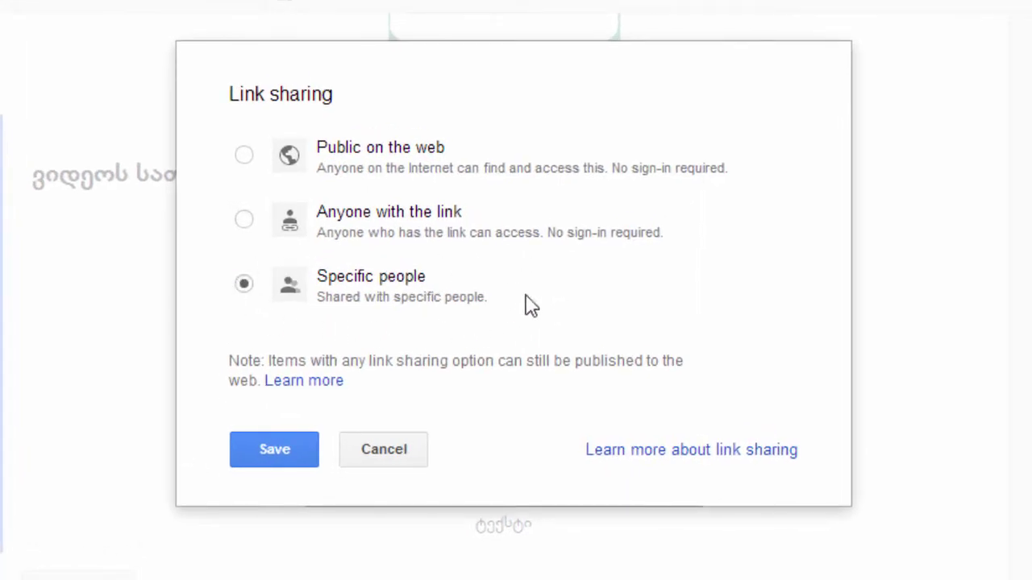
pyautogui.click(244, 220)
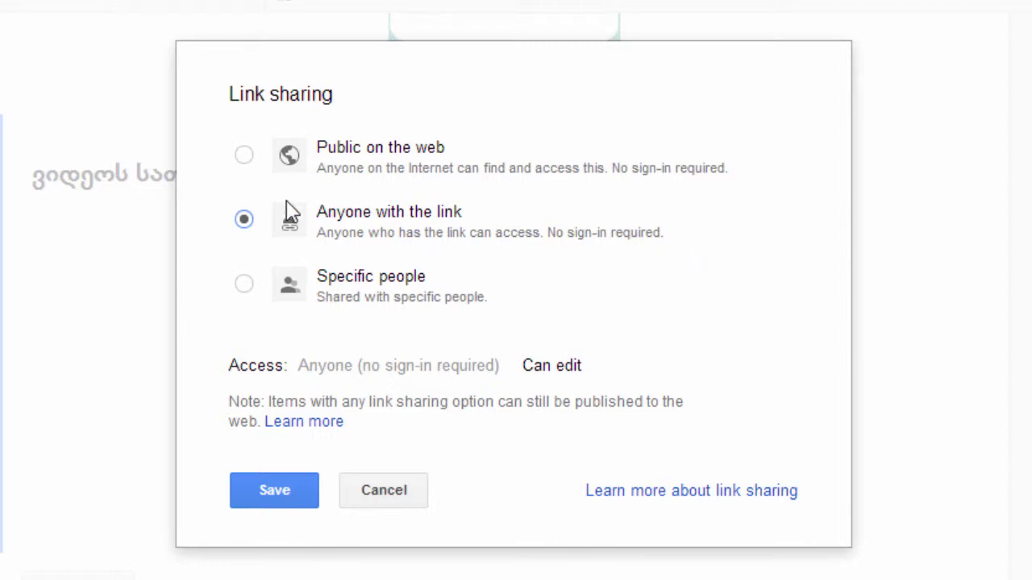
pyautogui.click(246, 158)
pyautogui.click(245, 221)
pyautogui.click(244, 282)
pyautogui.click(245, 222)
pyautogui.click(244, 284)
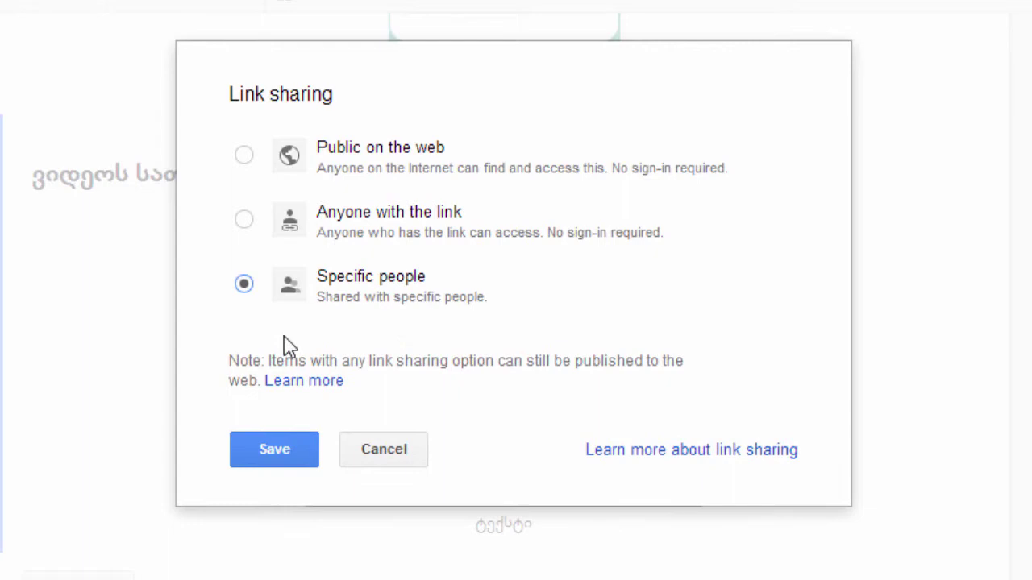
pyautogui.click(301, 453)
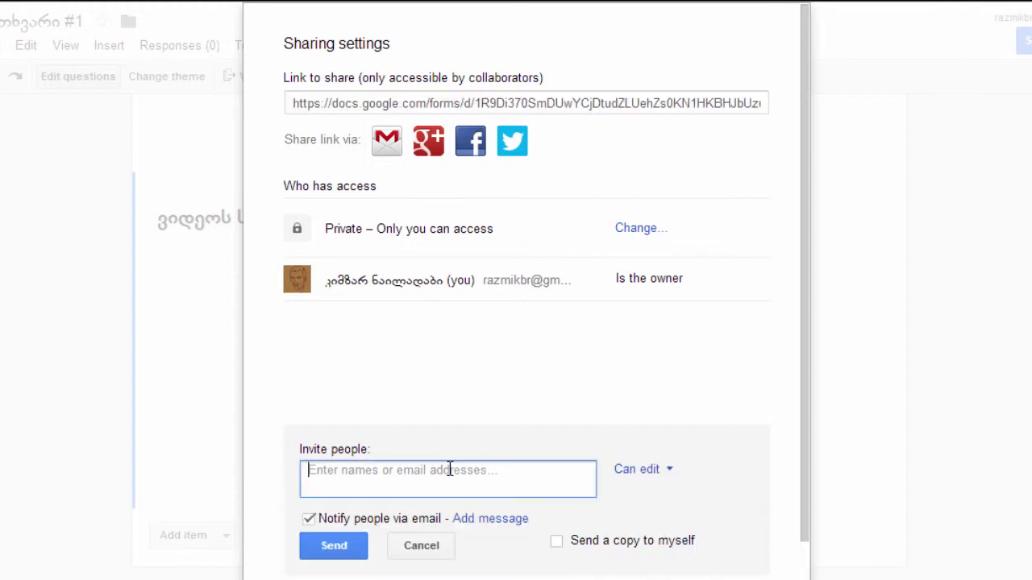
# - Add the suggested contact's email address to the invitation and check the available access levels, keeping Can edit
pyautogui.scroll(-1, 449, 466)
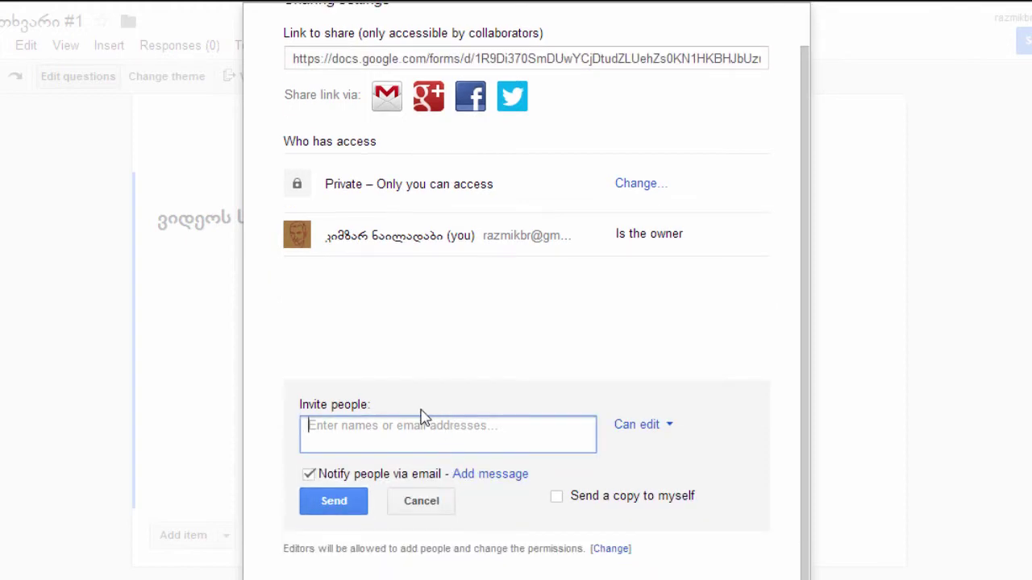
pyautogui.write('b')
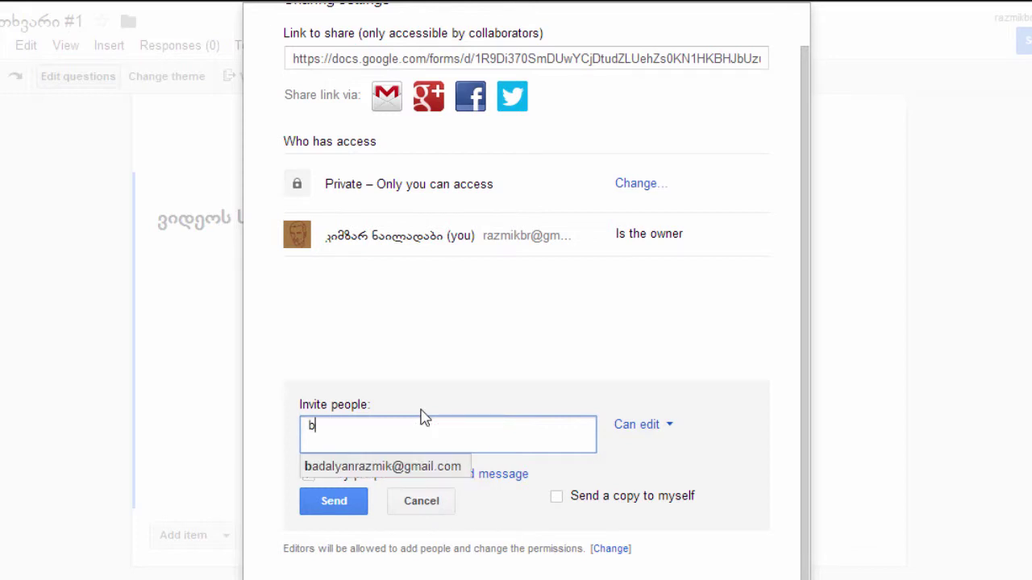
pyautogui.click(409, 466)
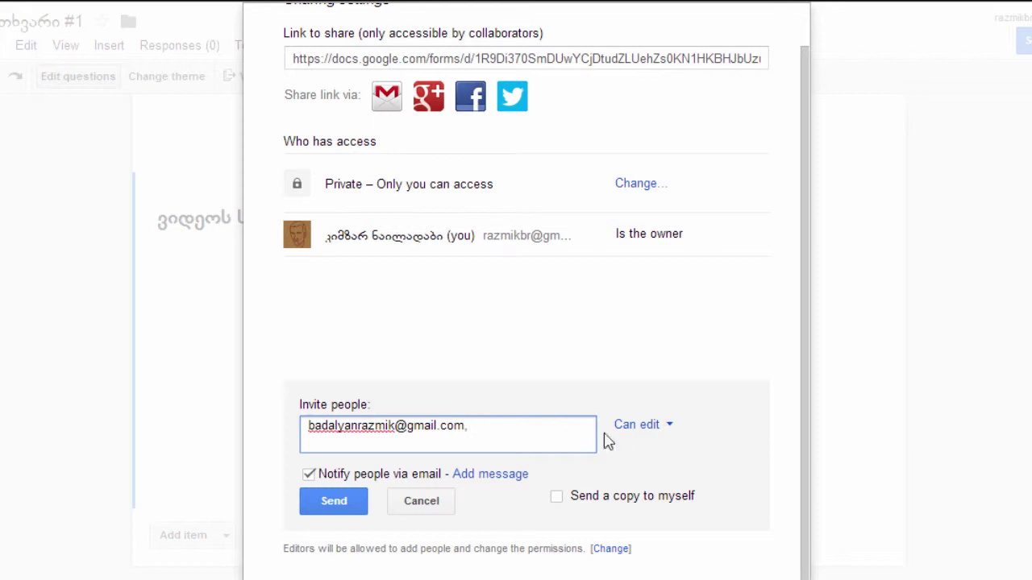
pyautogui.click(645, 427)
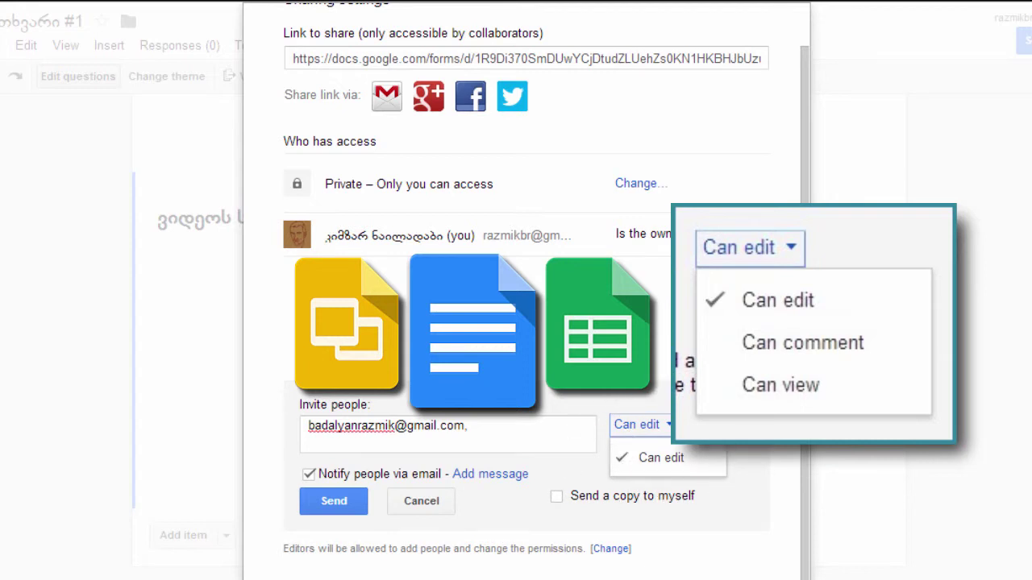
pyautogui.click(490, 427)
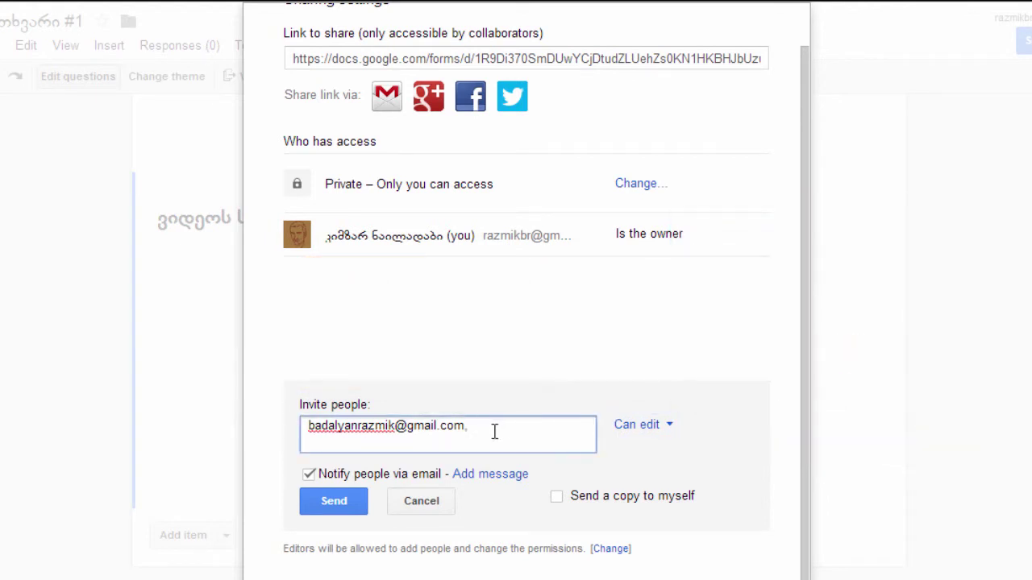
# - Keep email notification on for the invitation, add the personal message "ტექსტი", and leave Send a copy to myself off
pyautogui.click(310, 476)
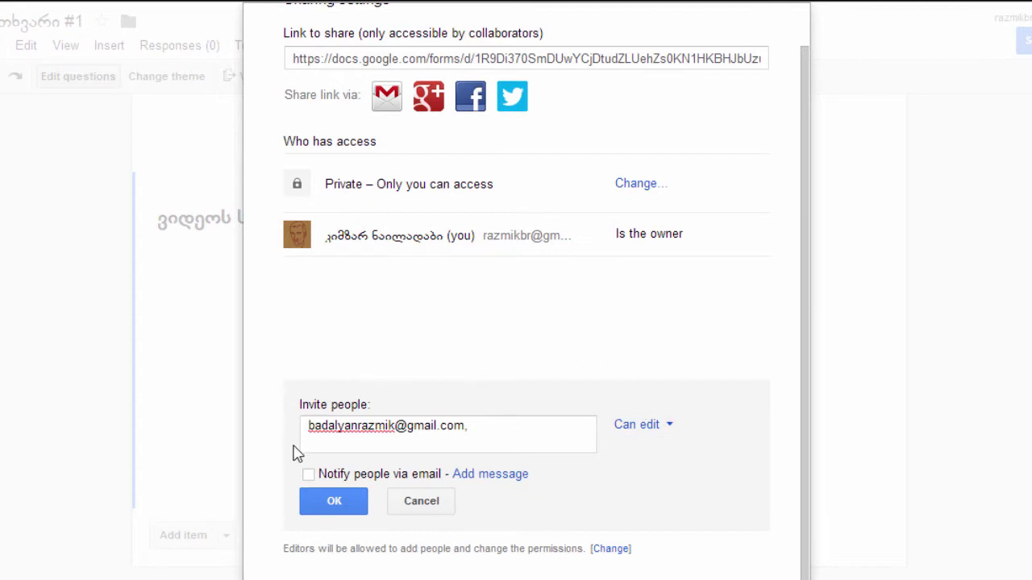
pyautogui.click(309, 476)
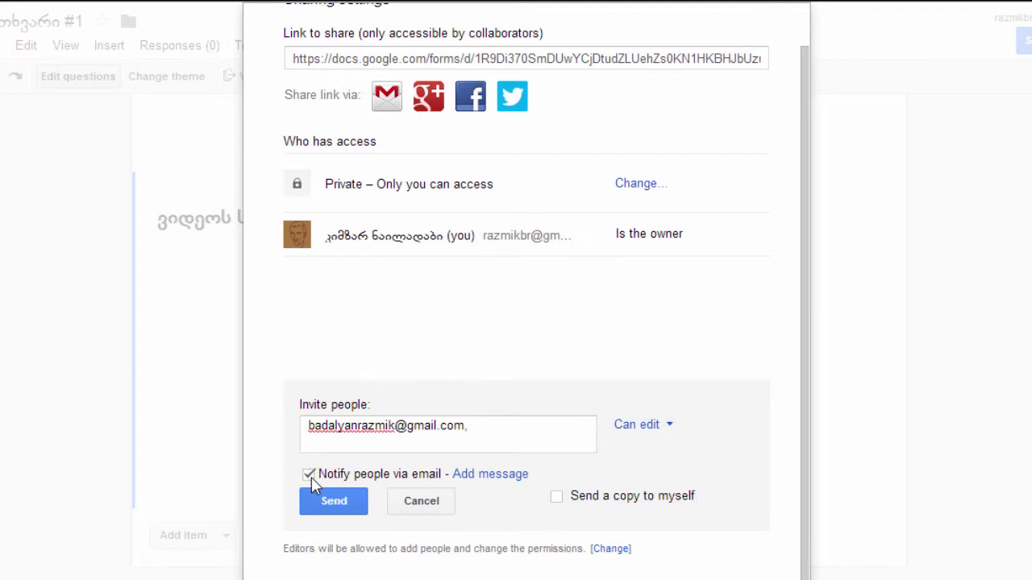
pyautogui.click(499, 475)
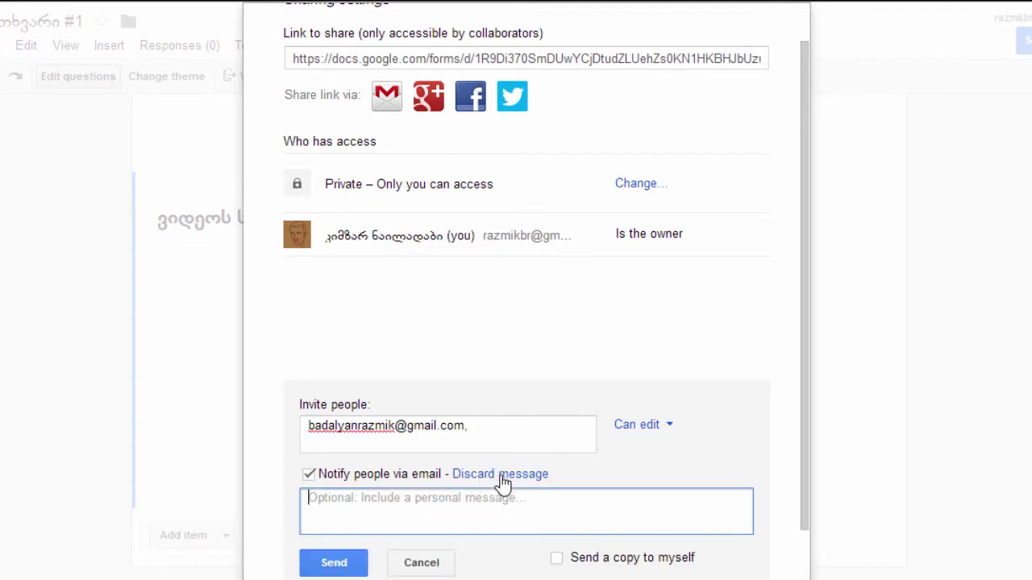
pyautogui.scroll(-1, 492, 476)
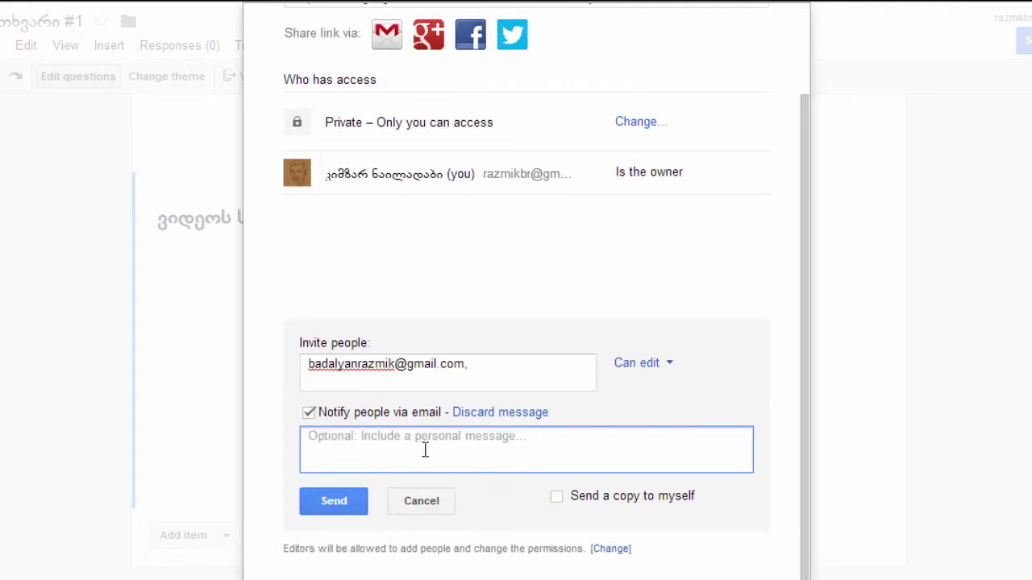
pyautogui.write('ტექსტი')
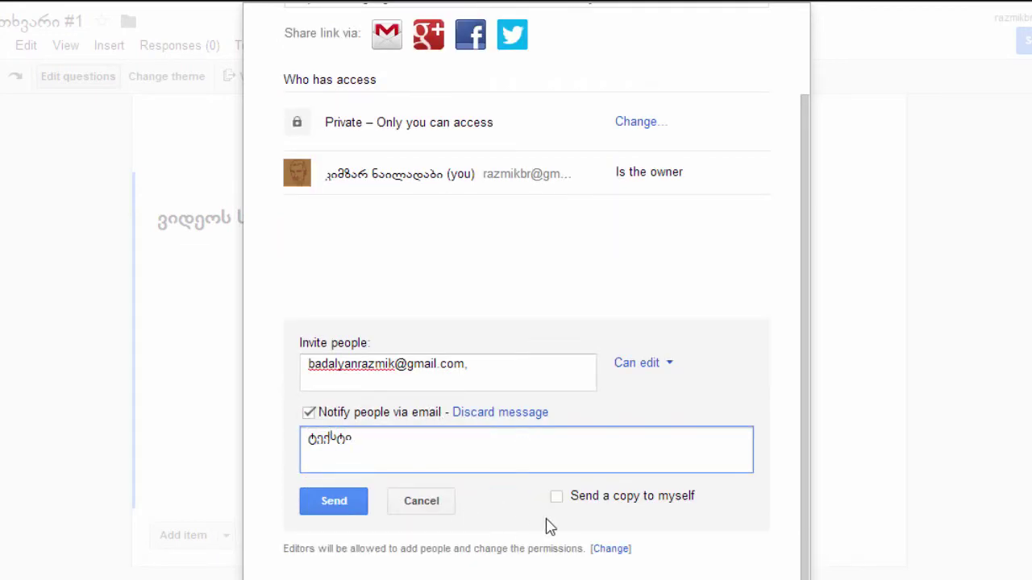
pyautogui.click(559, 499)
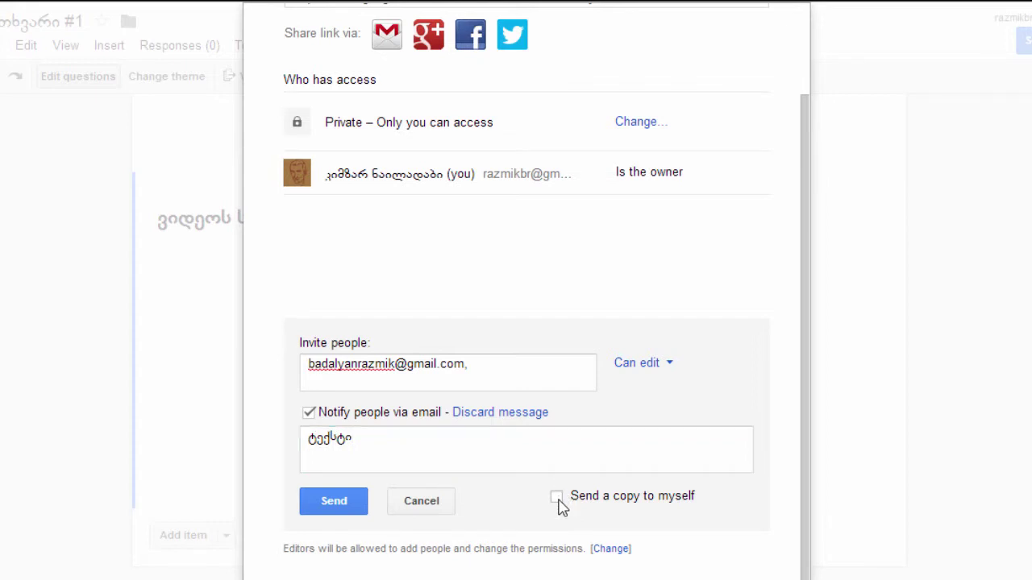
# - Save the permission setting that allows editors to add people and change the permissions, and send the collaborator's invitation
pyautogui.click(611, 549)
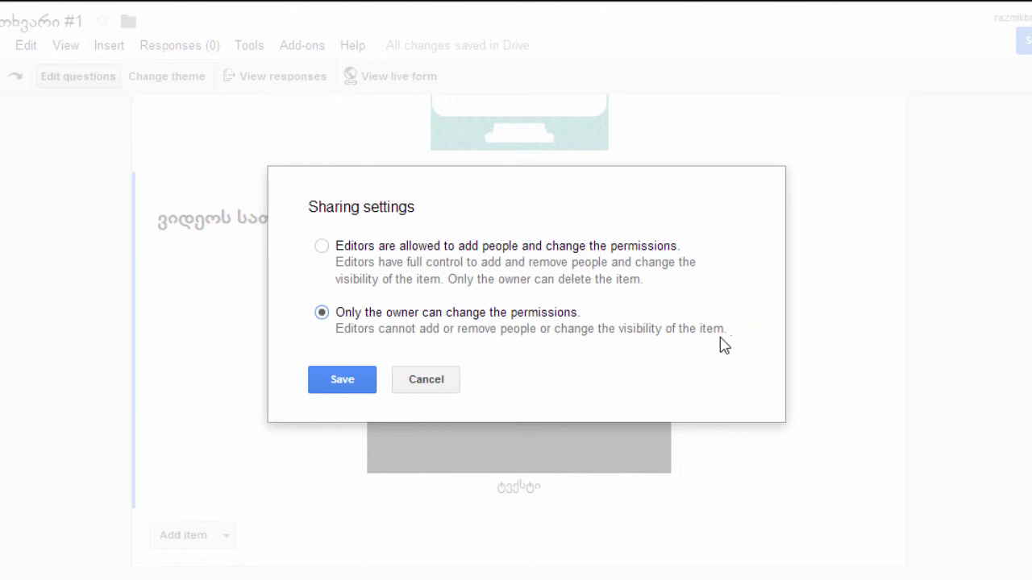
pyautogui.click(322, 247)
pyautogui.click(355, 386)
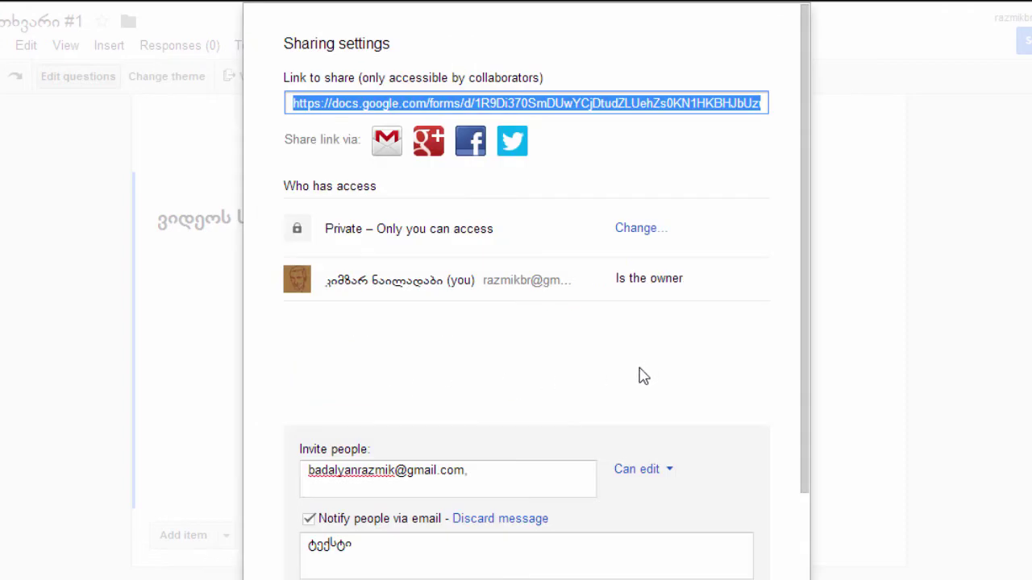
pyautogui.scroll(-2, 640, 376)
pyautogui.click(339, 505)
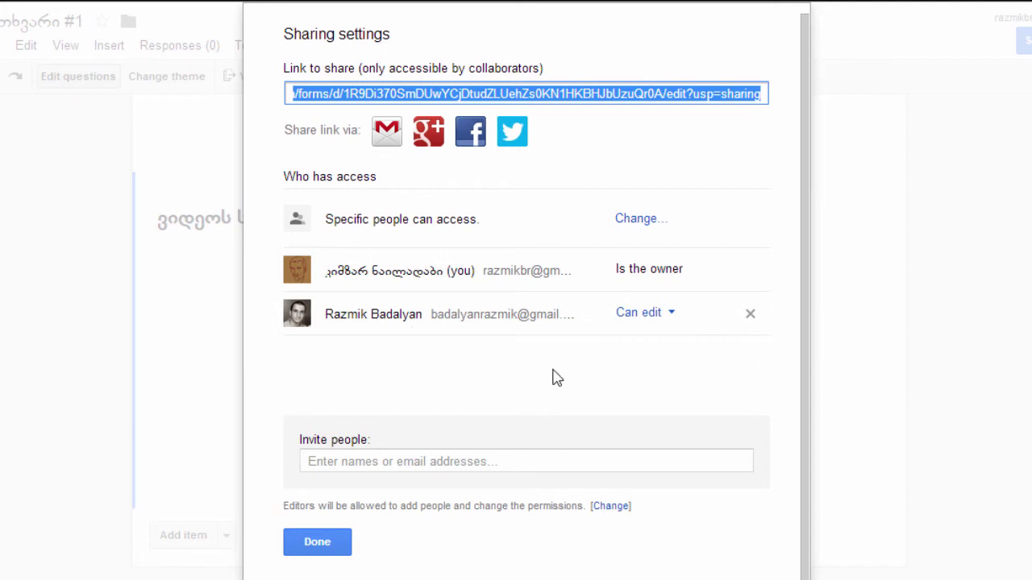
# - Review the access level options of the invited collaborator without changing them, and close the sharing settings
pyautogui.click(671, 319)
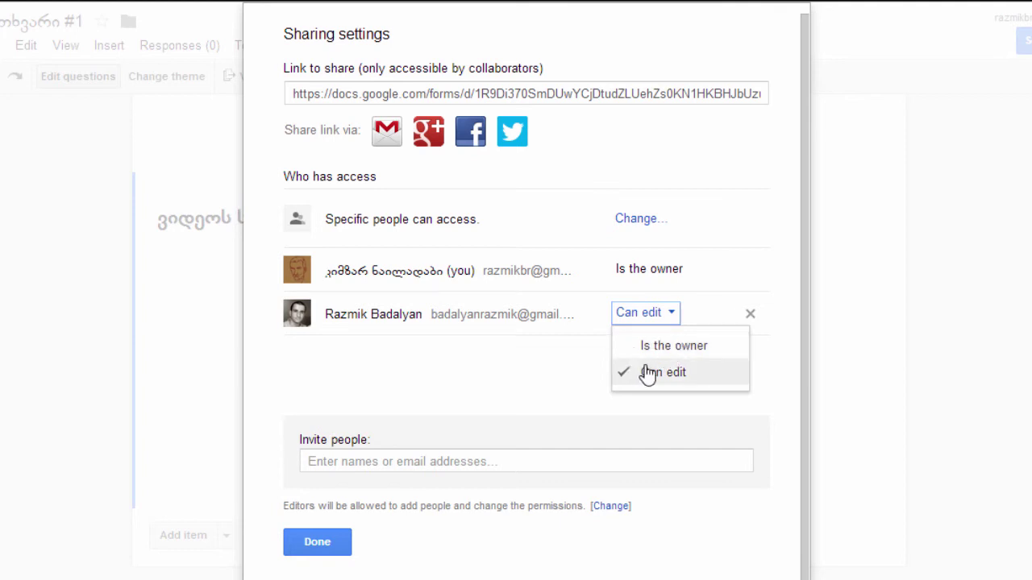
pyautogui.click(492, 347)
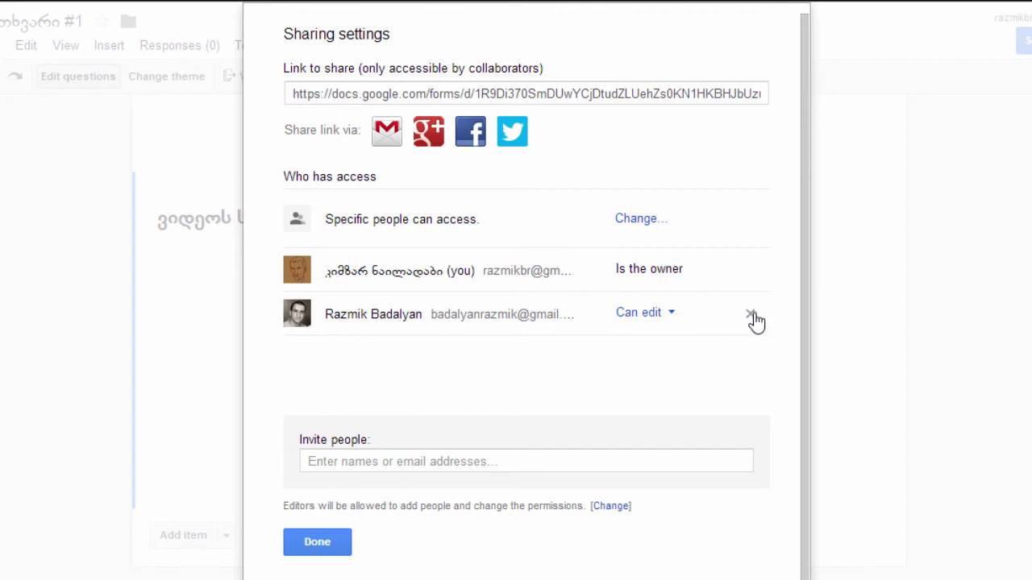
pyautogui.click(645, 312)
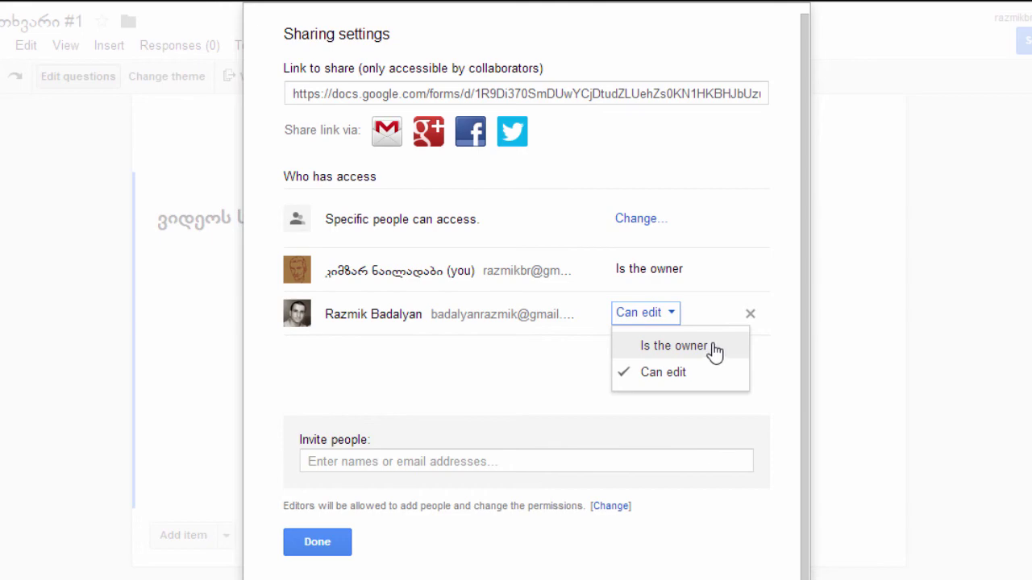
pyautogui.click(556, 352)
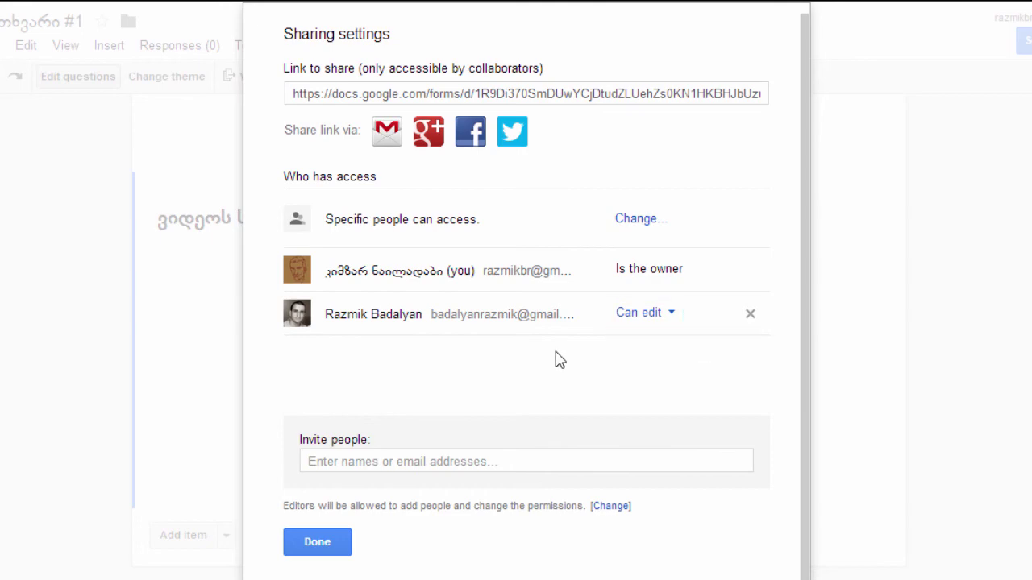
pyautogui.click(320, 546)
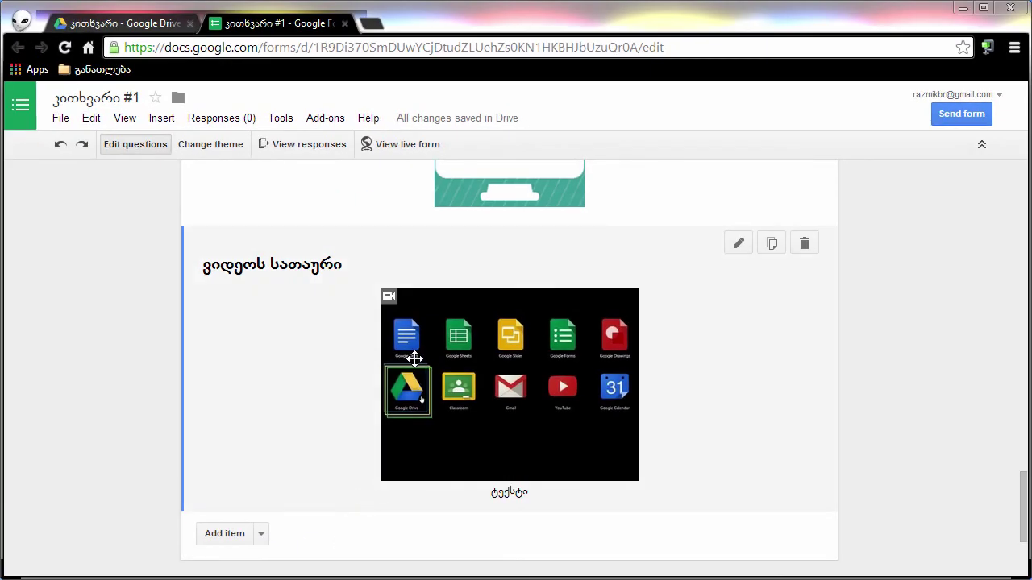